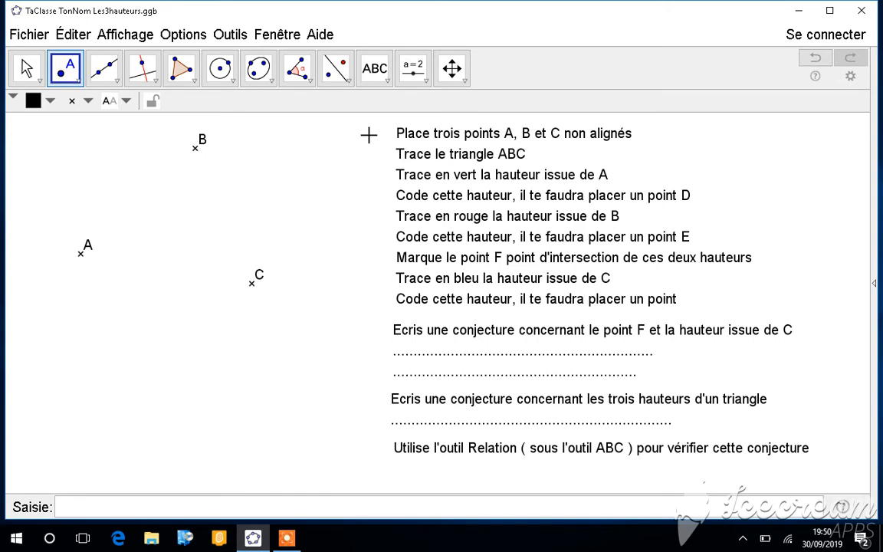
# Draw triangle ABC as a polygon through the existing points A, B and C
pyautogui.click(180, 71)
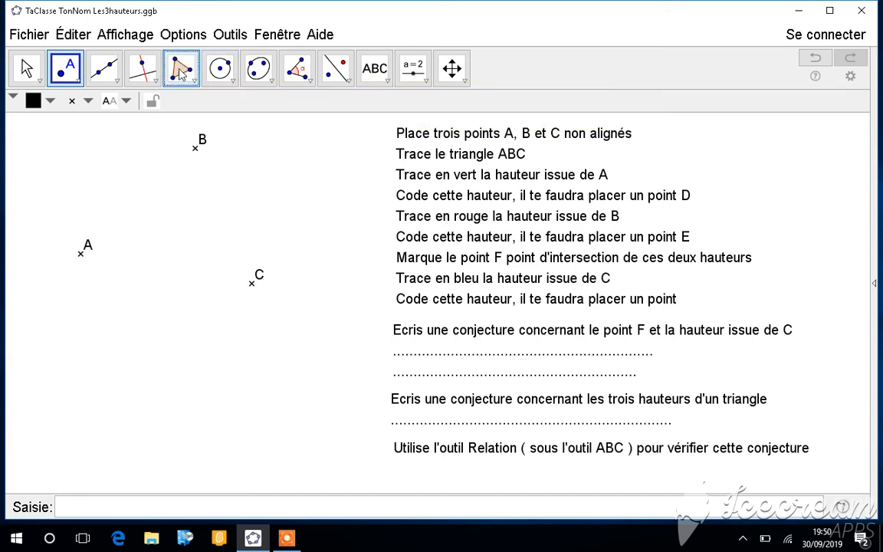
pyautogui.click(81, 253)
pyautogui.click(195, 149)
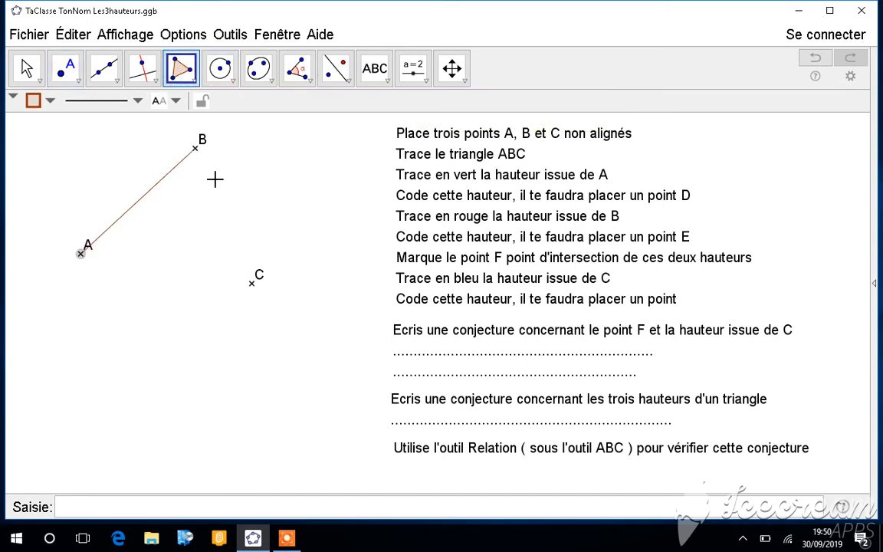
pyautogui.click(252, 283)
pyautogui.click(81, 254)
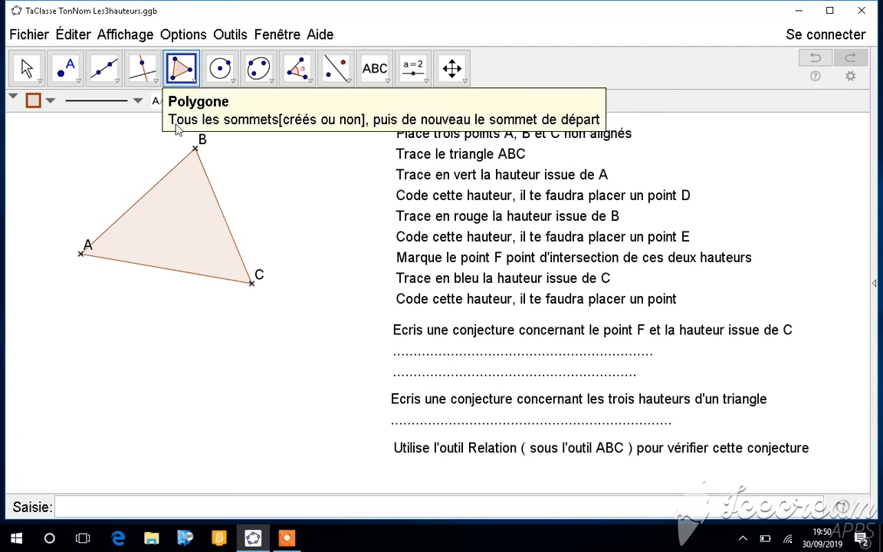
# Construct the altitude from A as a line through A perpendicular to side BC
pyautogui.click(145, 70)
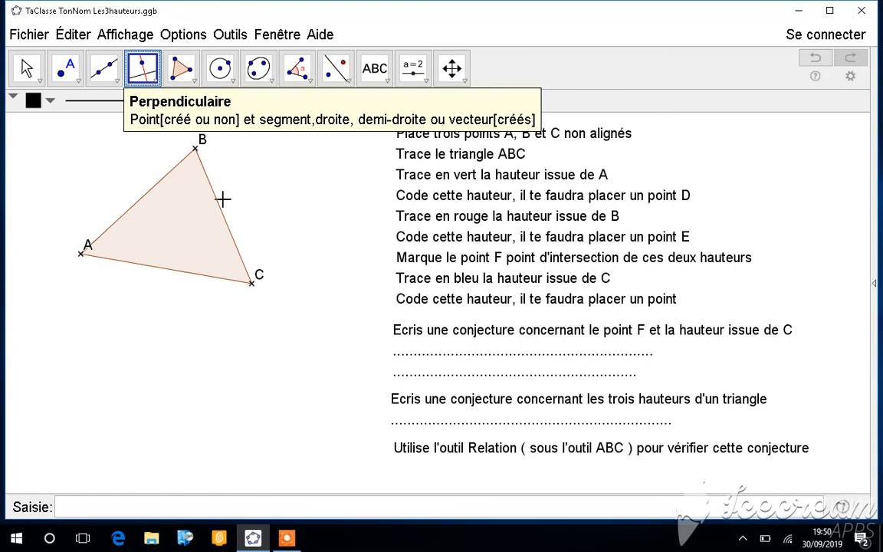
pyautogui.click(82, 256)
pyautogui.click(221, 213)
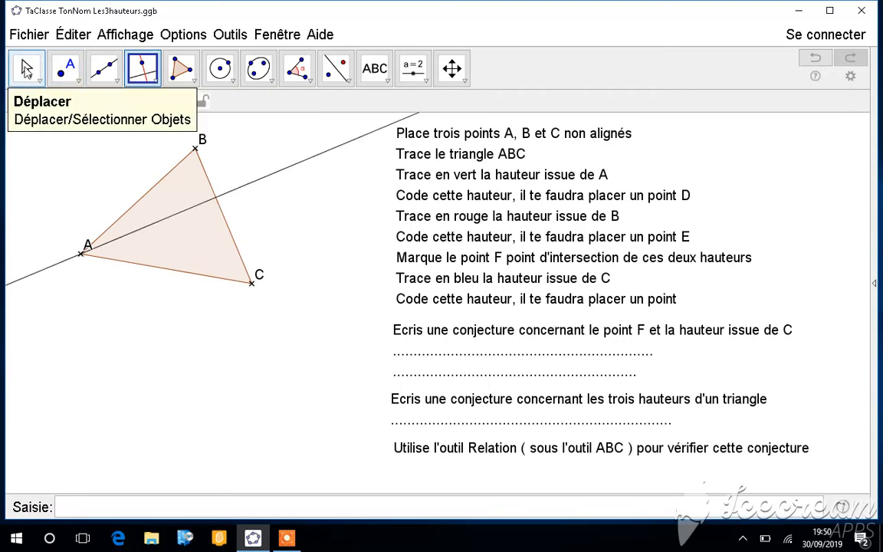
# Colour the altitude from A dark green and make its line slightly thicker
pyautogui.click(27, 69)
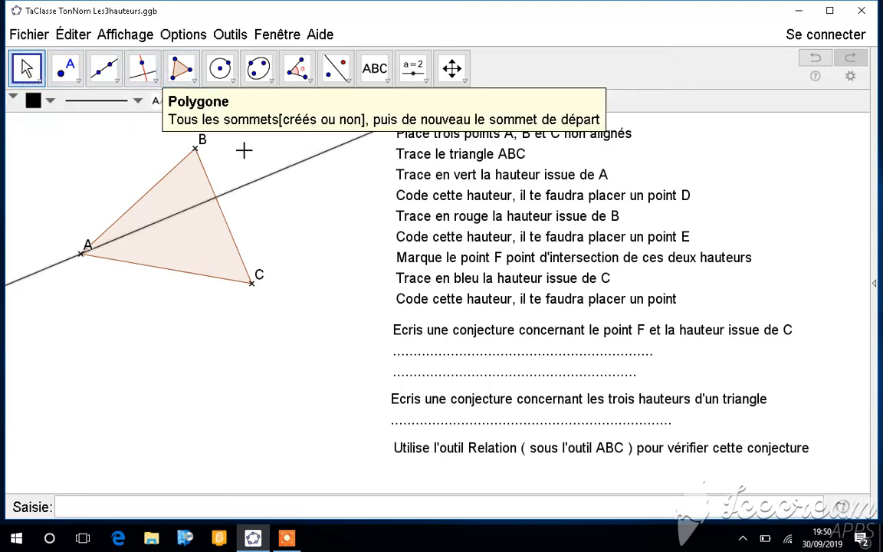
pyautogui.click(51, 102)
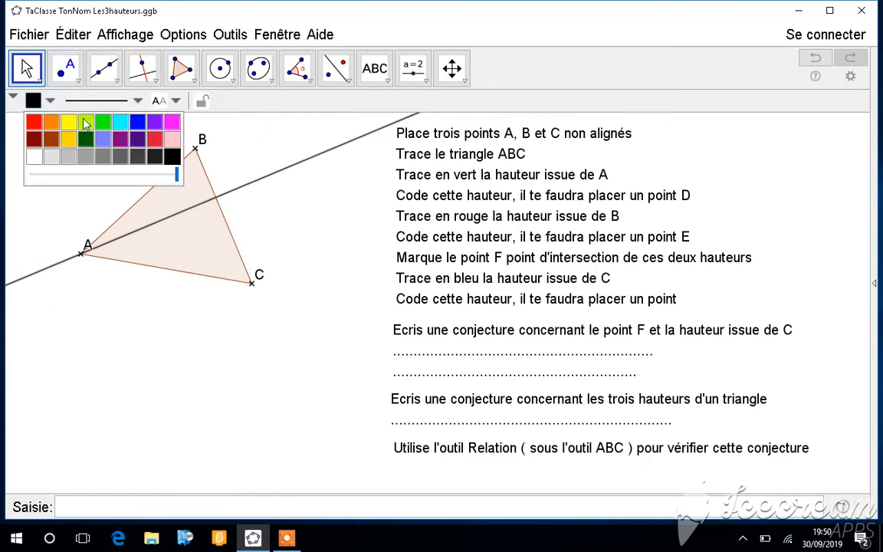
pyautogui.click(86, 139)
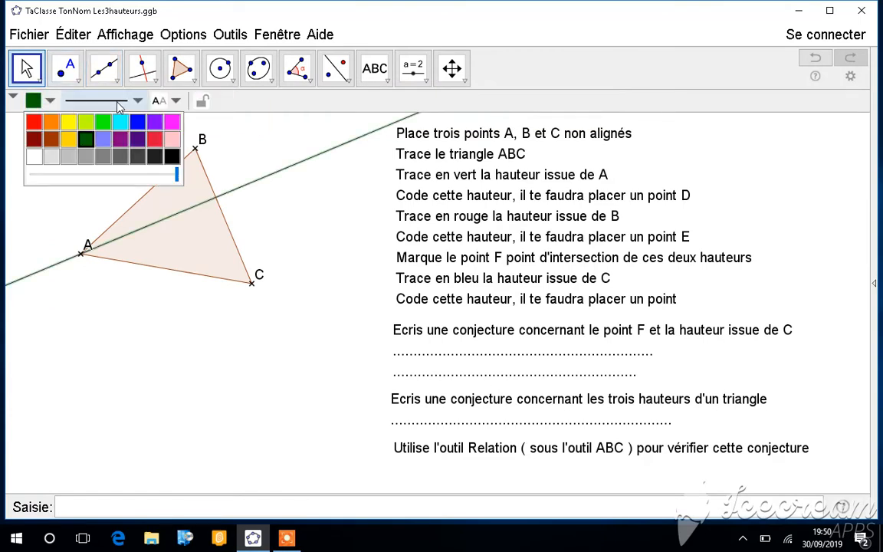
pyautogui.click(116, 102)
pyautogui.moveTo(74, 236); pyautogui.dragTo(82, 237)
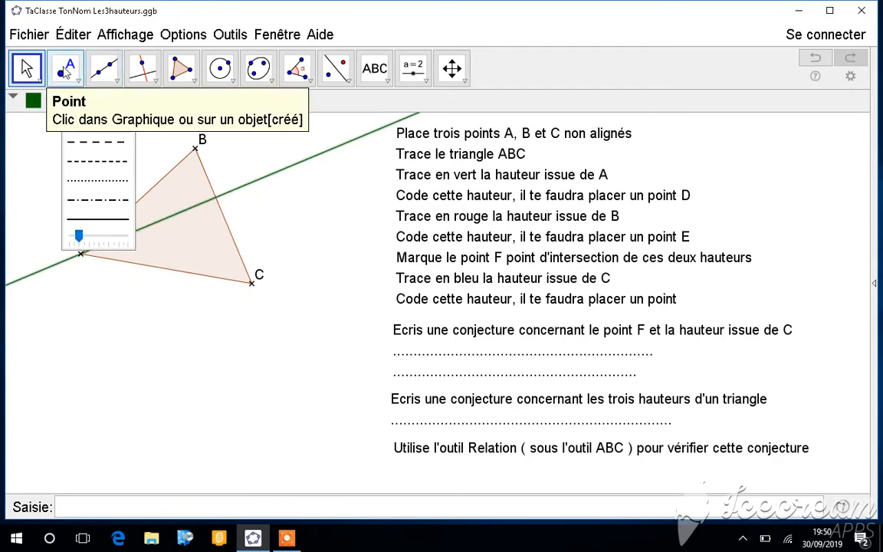
# Place point D where the green altitude meets side BC and mark angle ADC with its label hidden
pyautogui.click(66, 68)
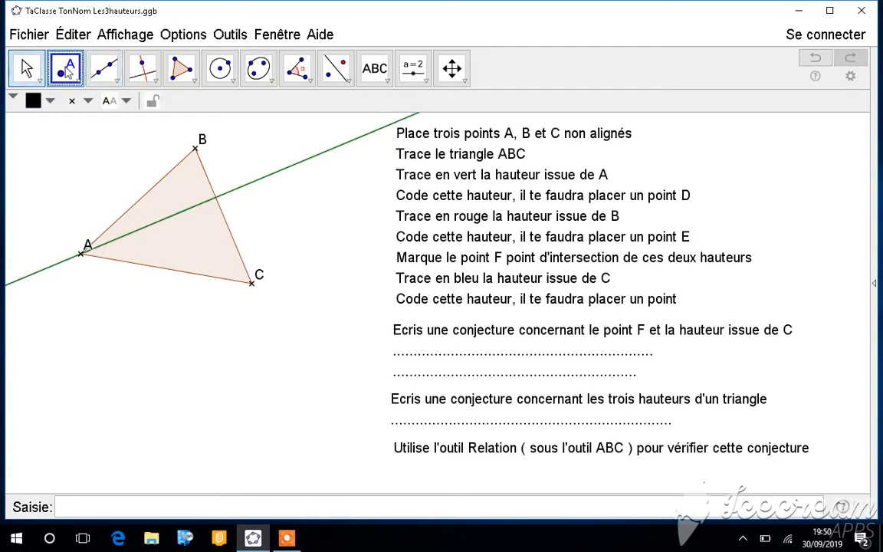
pyautogui.click(216, 198)
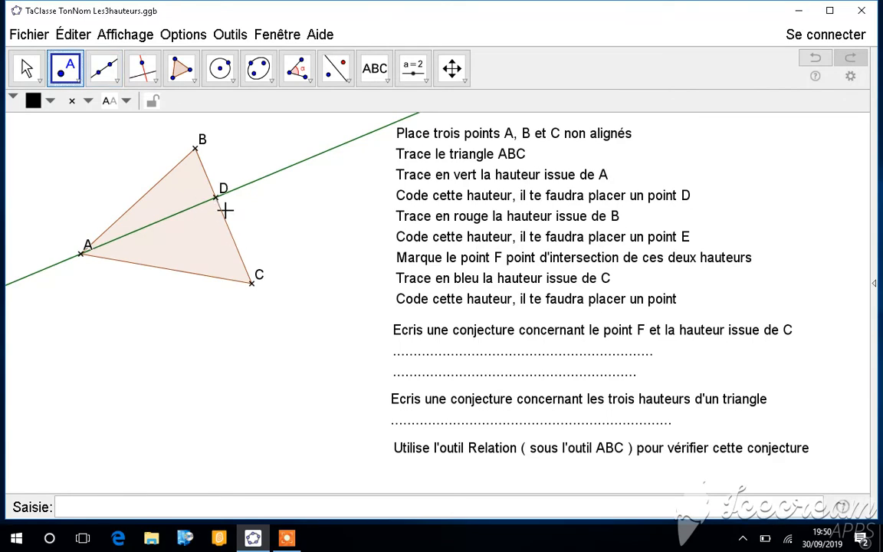
pyautogui.click(297, 68)
pyautogui.click(318, 105)
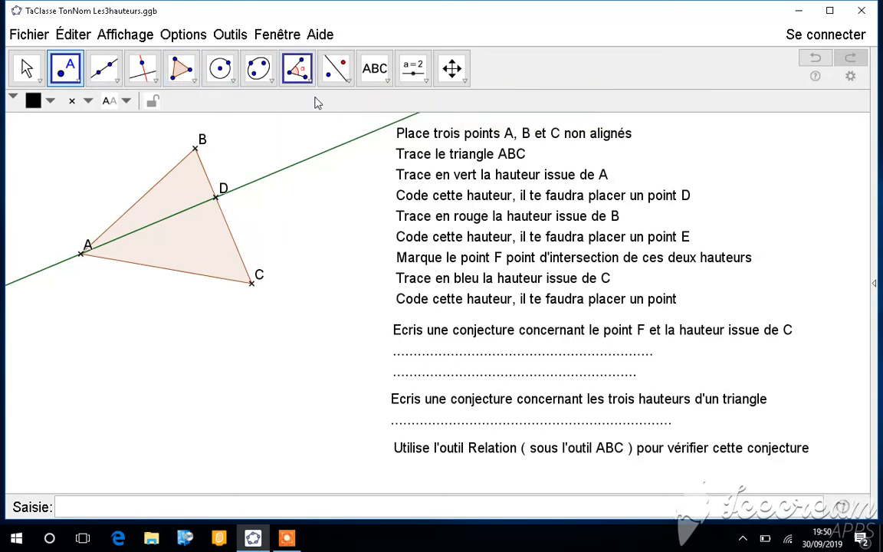
pyautogui.click(82, 256)
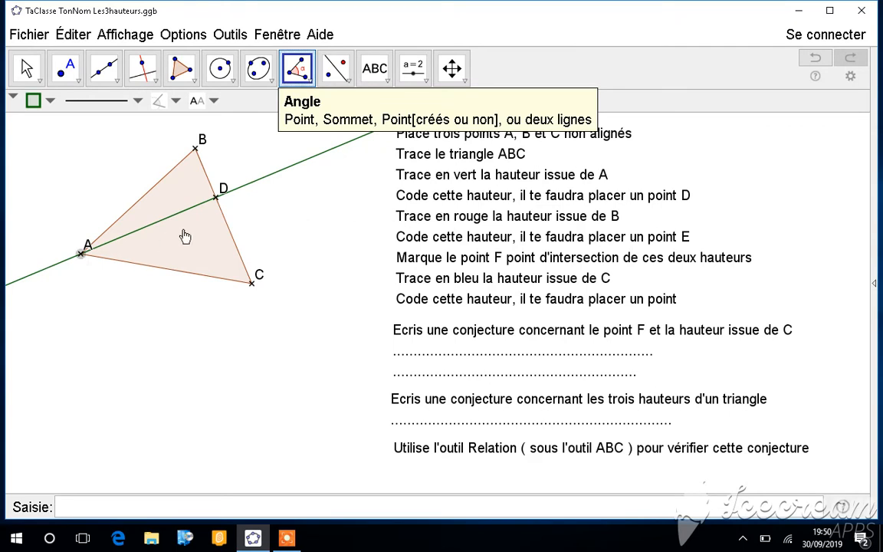
pyautogui.click(217, 201)
pyautogui.click(250, 283)
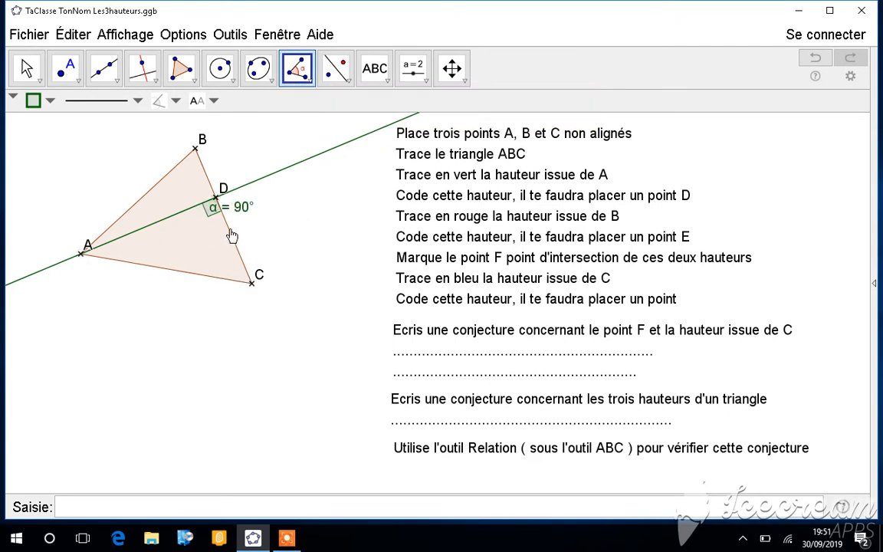
pyautogui.rightClick(213, 214)
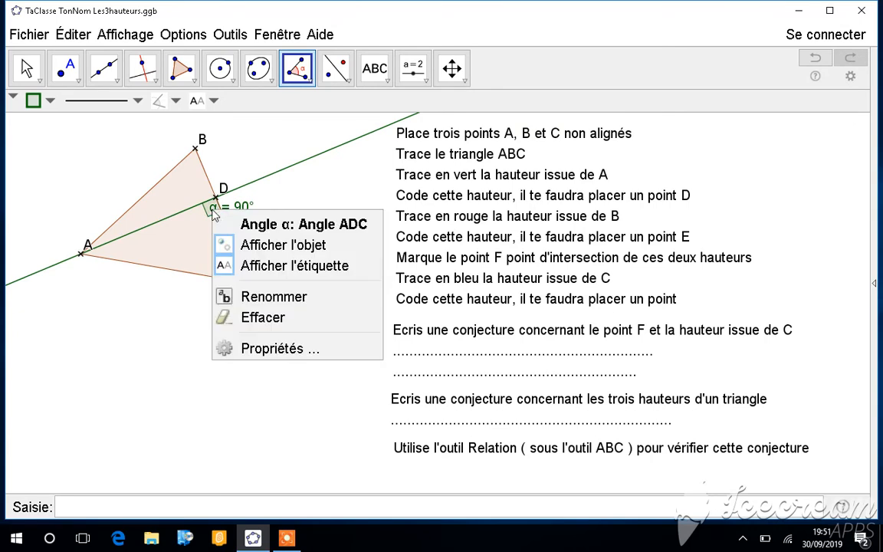
pyautogui.click(241, 266)
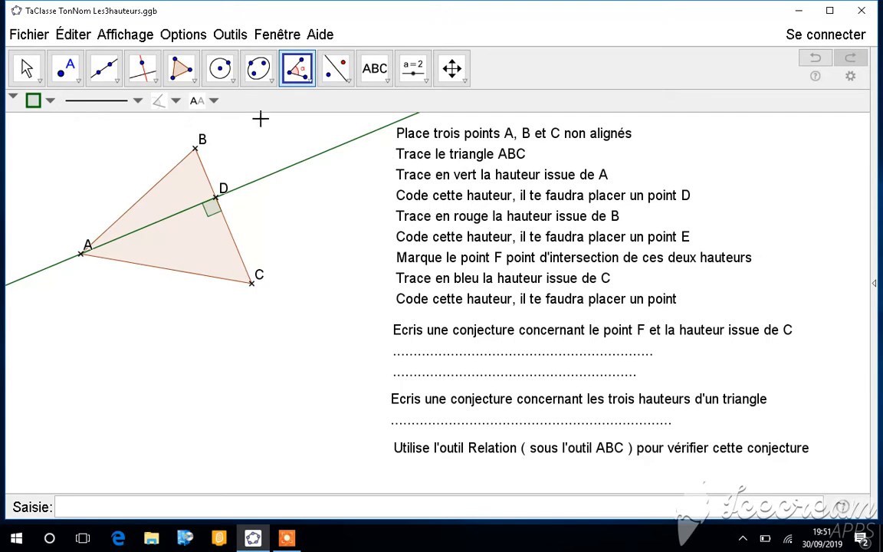
# Construct the altitude from B in red as a line through B perpendicular to side AC
pyautogui.click(141, 71)
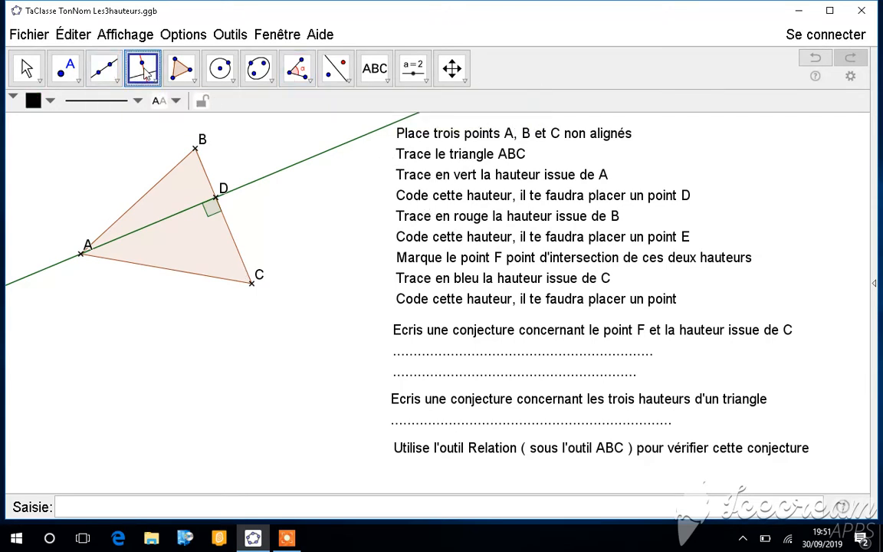
pyautogui.click(50, 101)
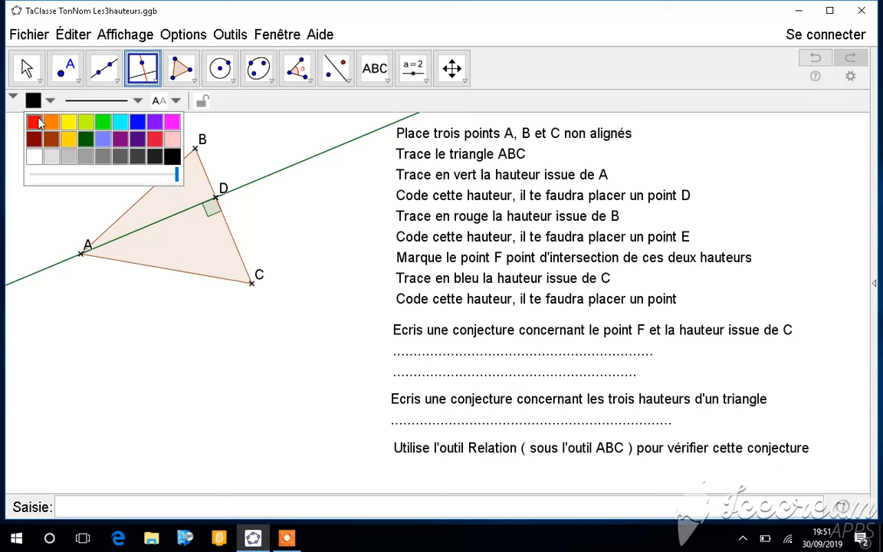
pyautogui.click(37, 117)
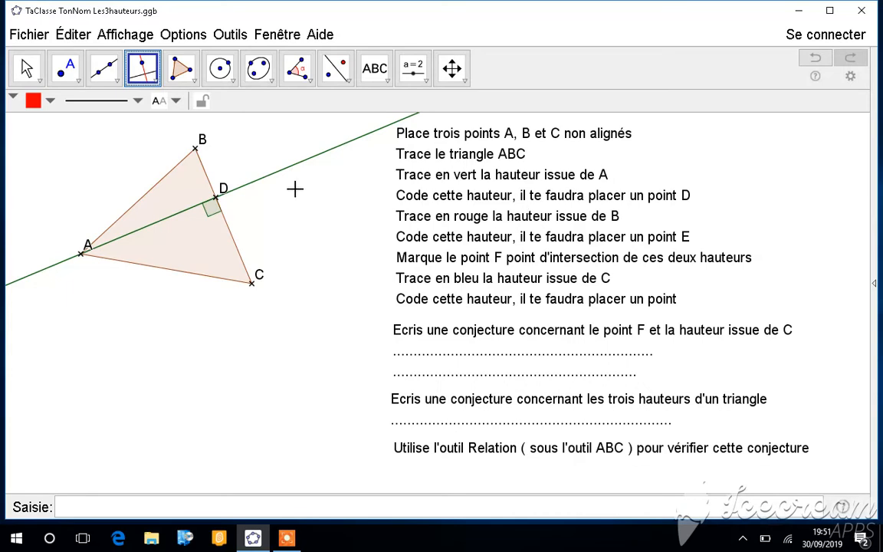
pyautogui.click(197, 151)
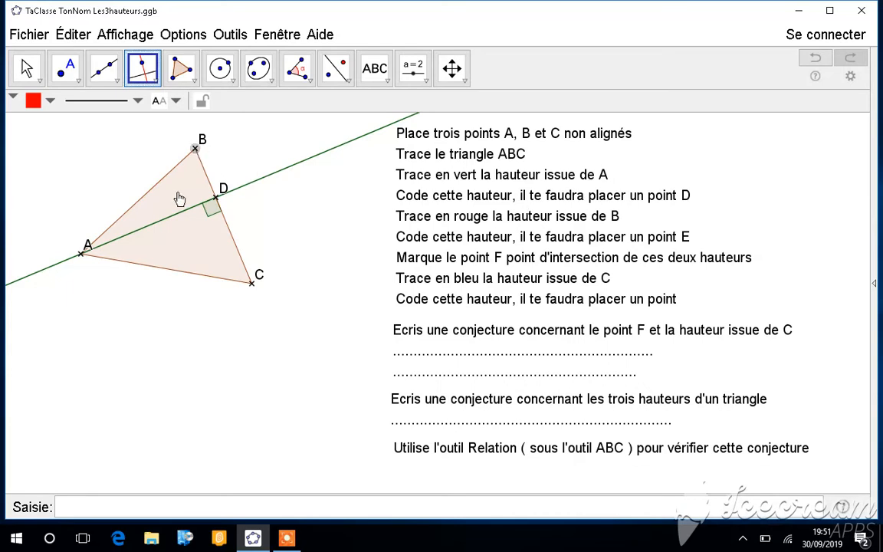
pyautogui.click(158, 267)
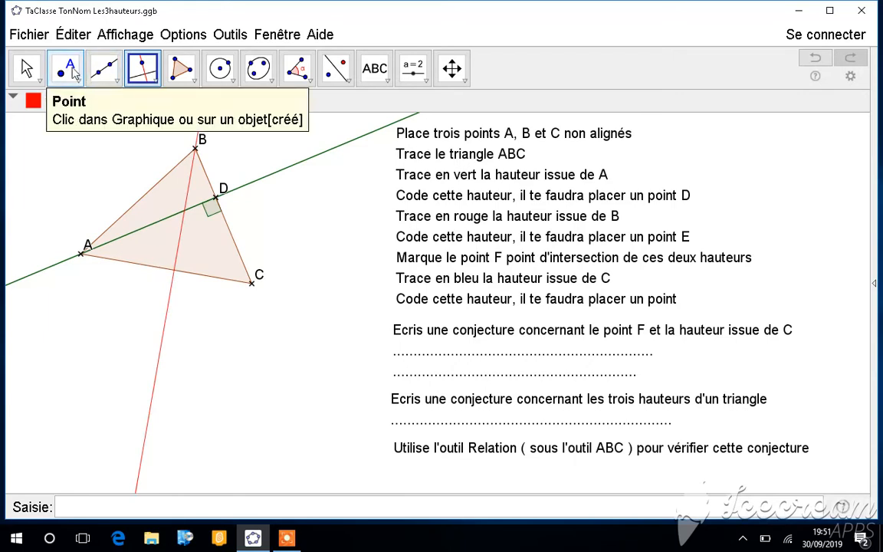
# Place point E where the red altitude meets side AC and mark angle BEA with its label hidden
pyautogui.click(68, 71)
pyautogui.click(174, 270)
pyautogui.scroll(5, 203, 296)
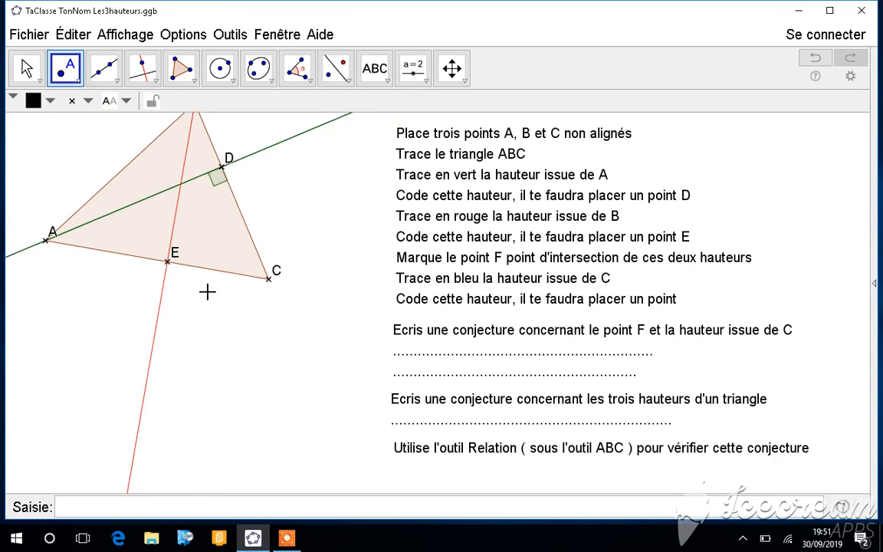
pyautogui.scroll(-3, 205, 297)
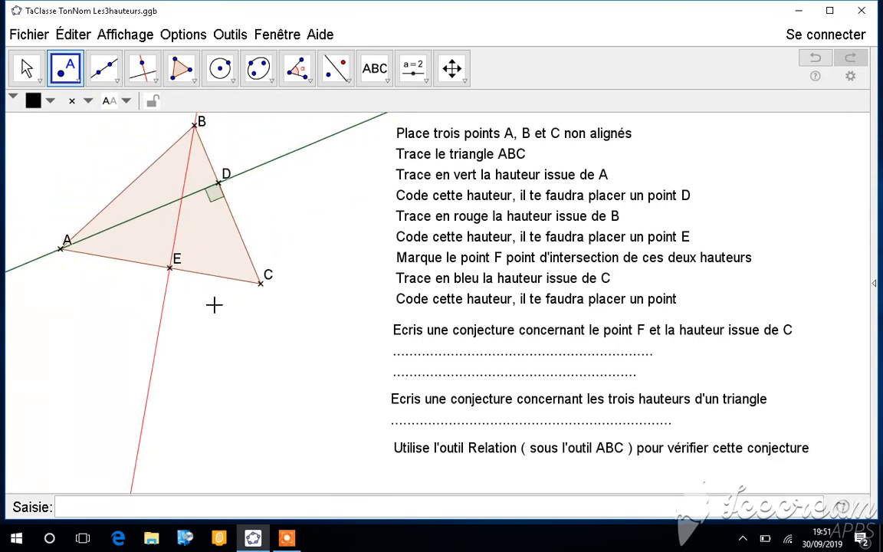
pyautogui.click(297, 69)
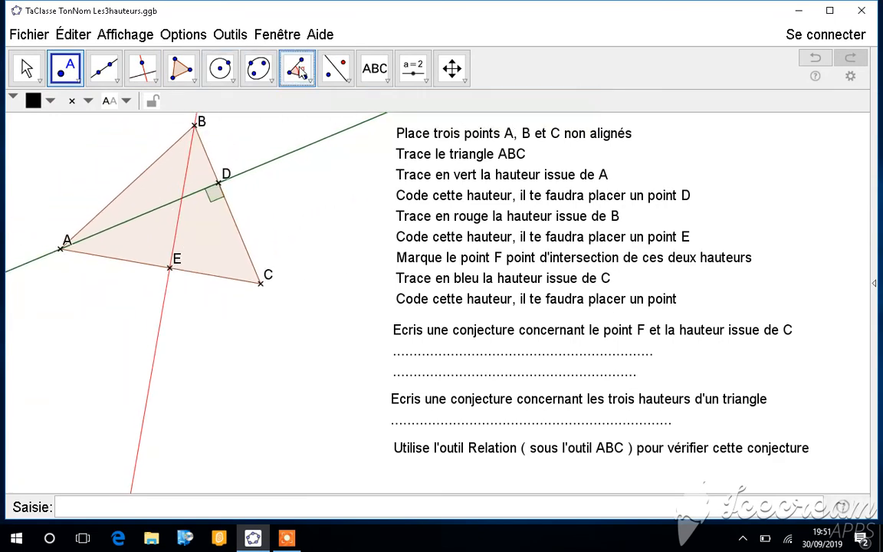
pyautogui.click(194, 128)
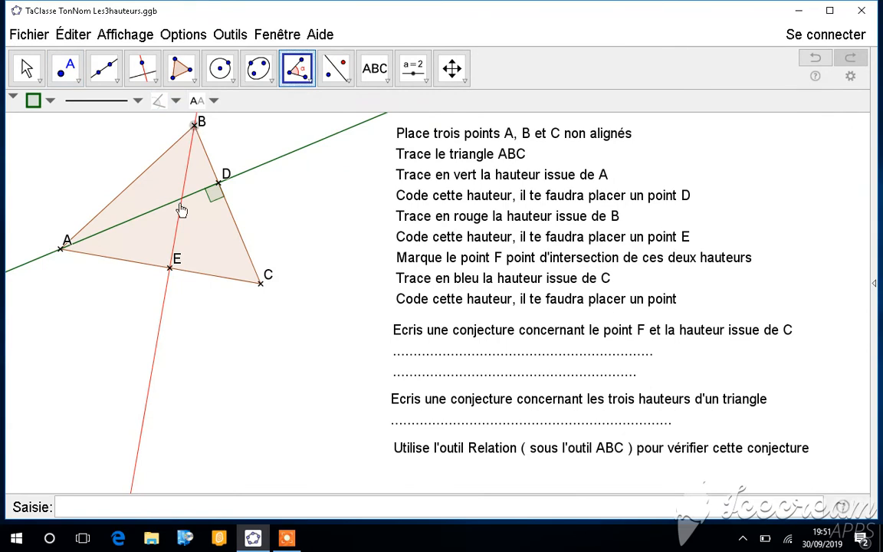
pyautogui.click(172, 267)
pyautogui.click(62, 249)
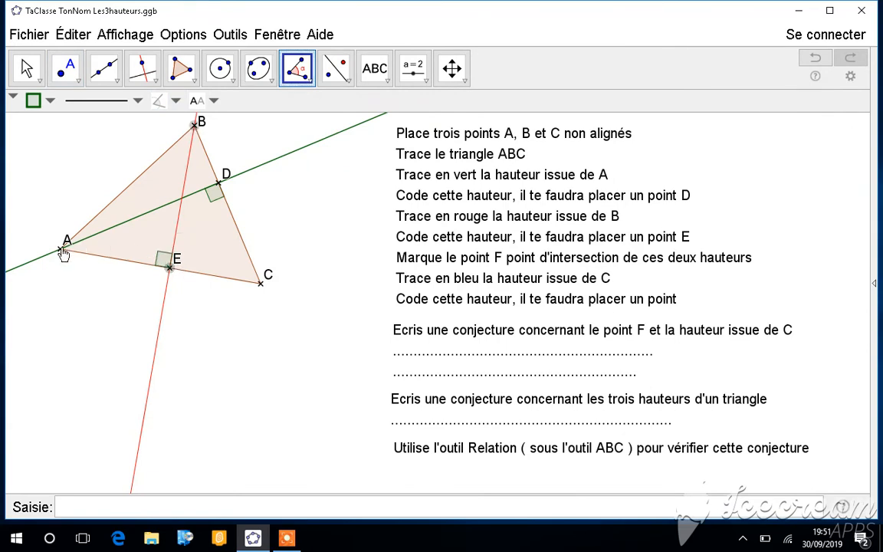
pyautogui.rightClick(159, 256)
pyautogui.click(196, 310)
# Create point F as the intersection of the red and green altitudes with the Intersection tool
pyautogui.click(76, 81)
pyautogui.click(95, 208)
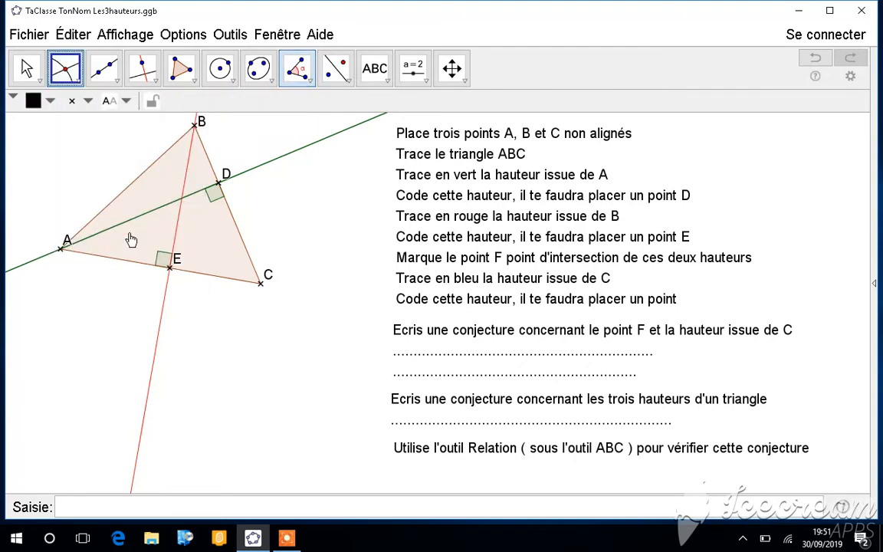
pyautogui.click(157, 332)
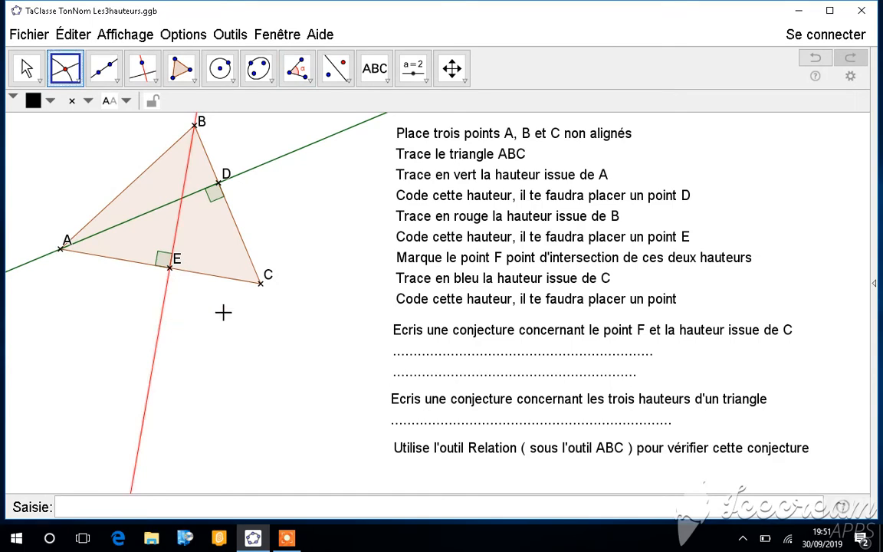
pyautogui.click(282, 157)
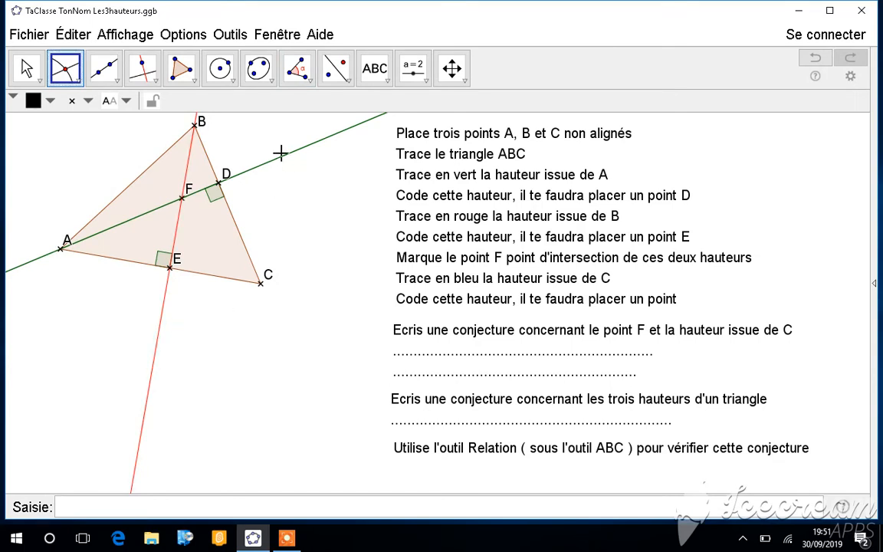
# Construct the altitude from C perpendicular to side AB and colour it blue
pyautogui.click(150, 69)
pyautogui.click(260, 285)
pyautogui.click(138, 184)
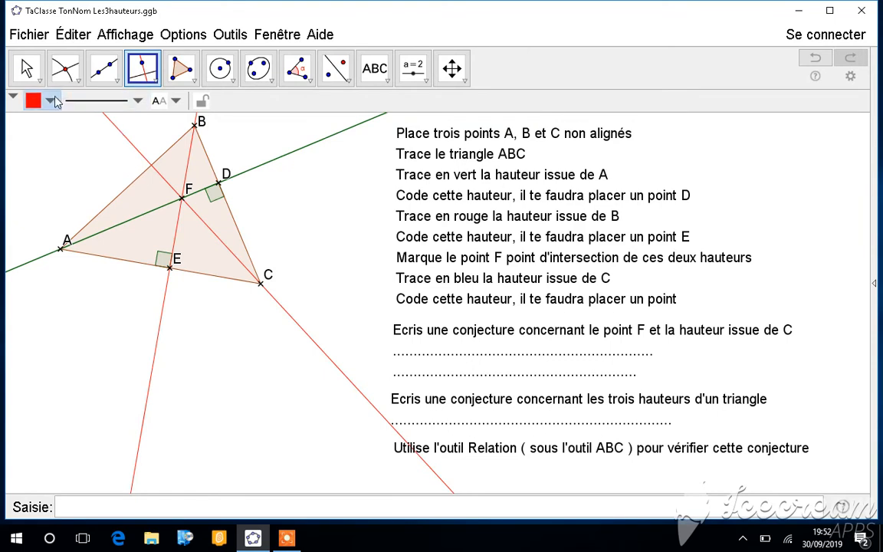
pyautogui.press('Escape')
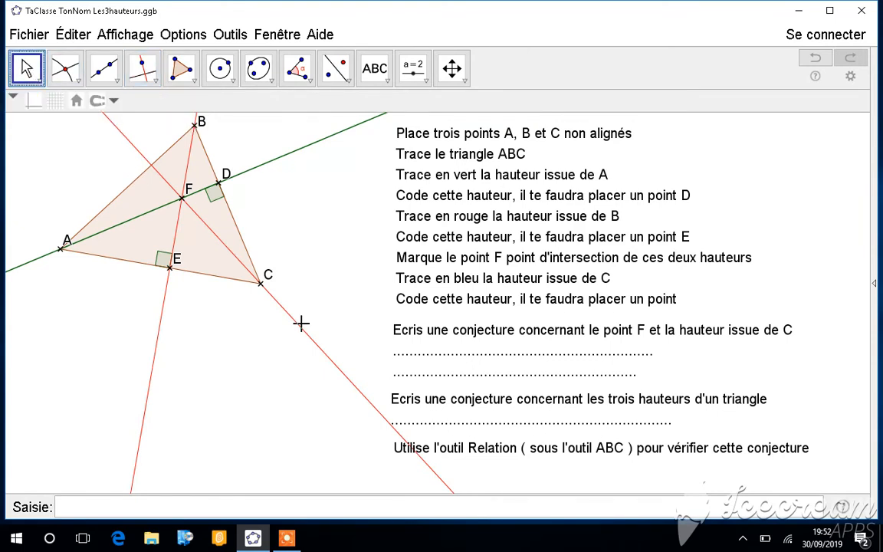
pyautogui.click(304, 330)
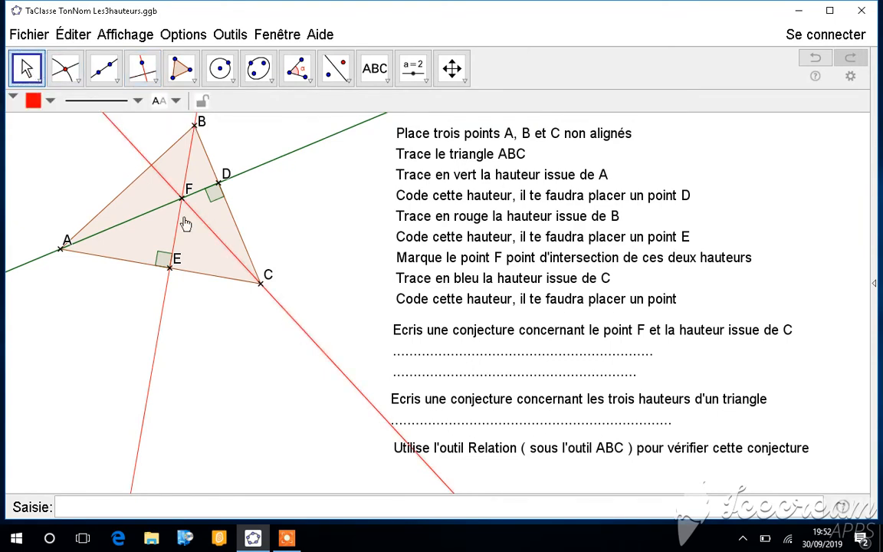
pyautogui.click(50, 101)
pyautogui.click(138, 124)
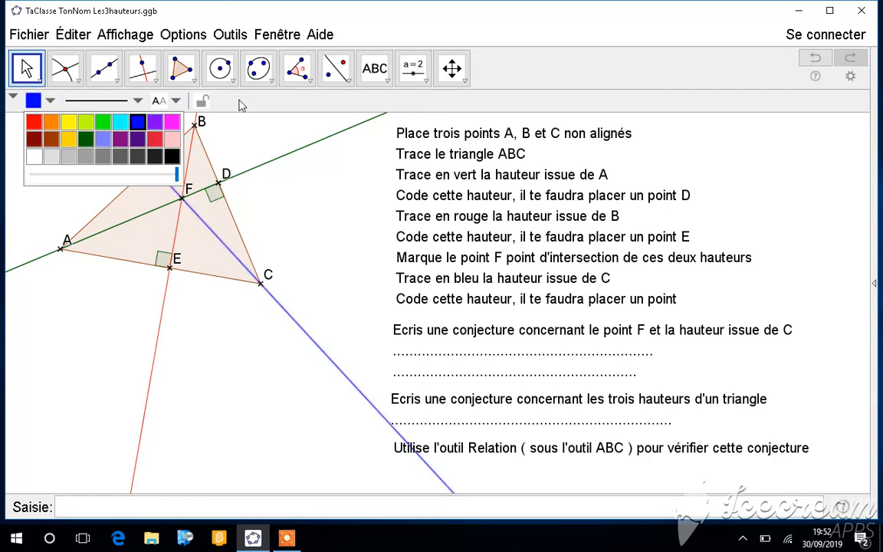
pyautogui.click(374, 68)
pyautogui.click(27, 69)
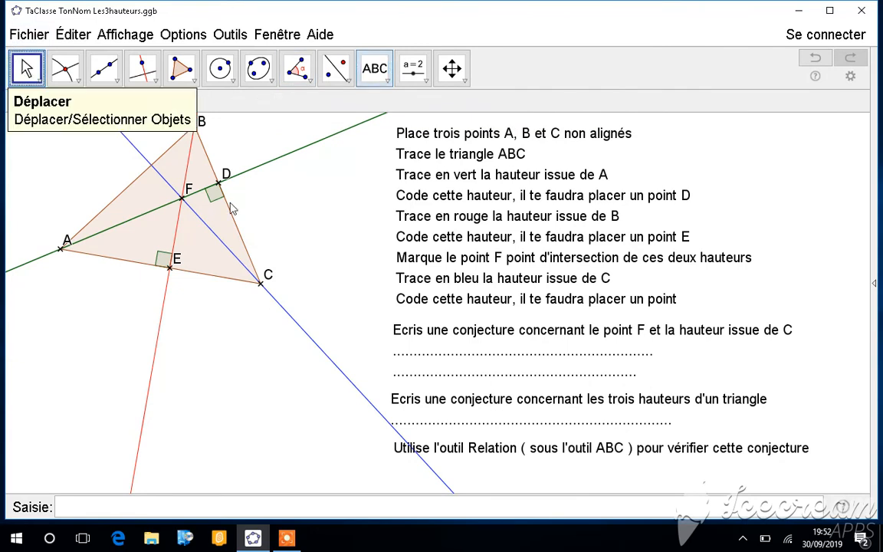
pyautogui.click(435, 341)
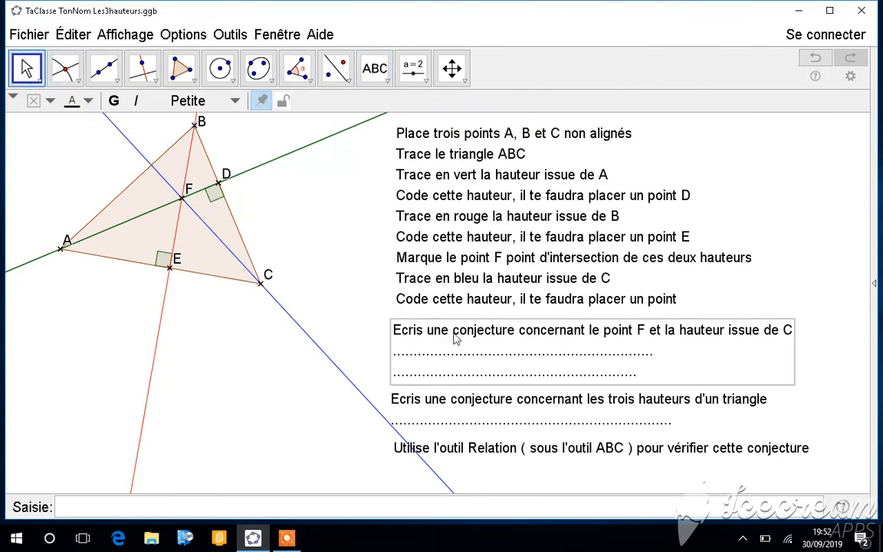
pyautogui.doubleClick(449, 332)
pyautogui.scroll(-2, 476, 201)
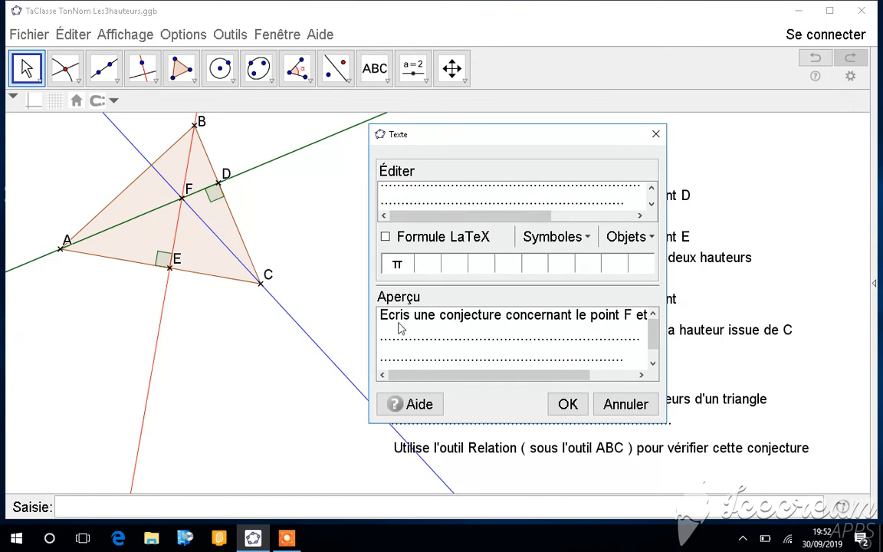
pyautogui.scroll(-1, 410, 192)
pyautogui.click(402, 187)
pyautogui.write('Le point')
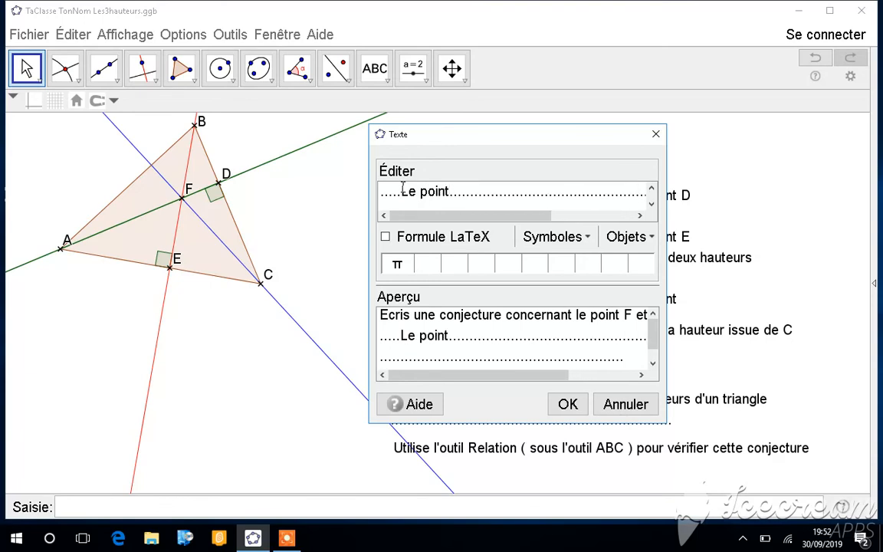
pyautogui.click(625, 404)
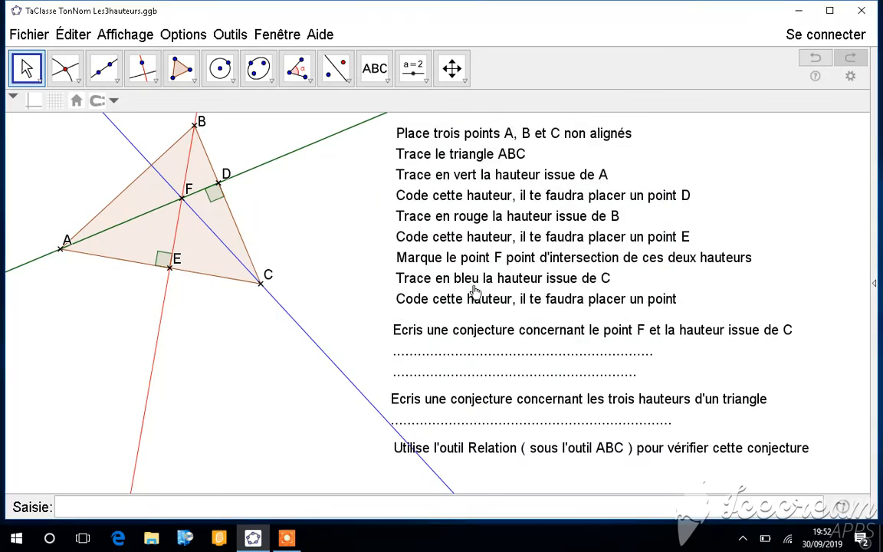
# Place a point where the blue altitude from C meets side AB
pyautogui.click(73, 79)
pyautogui.click(70, 105)
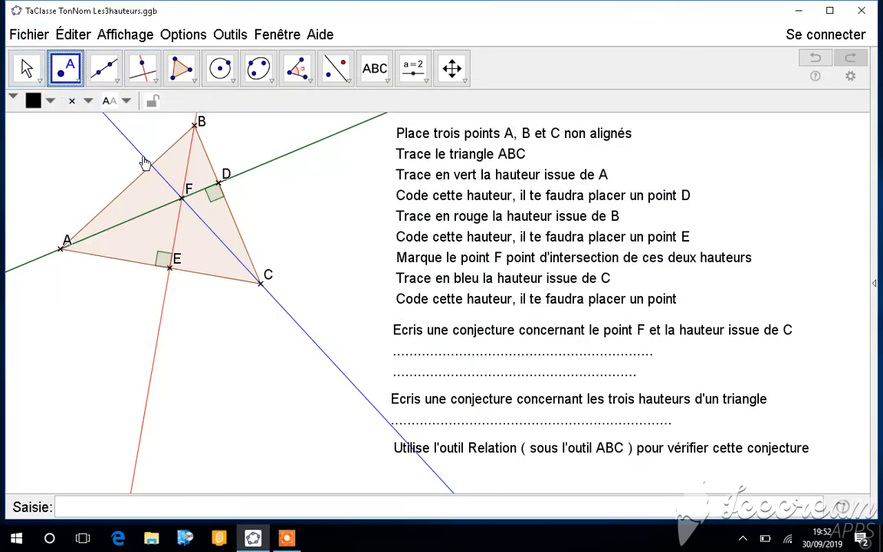
pyautogui.click(150, 165)
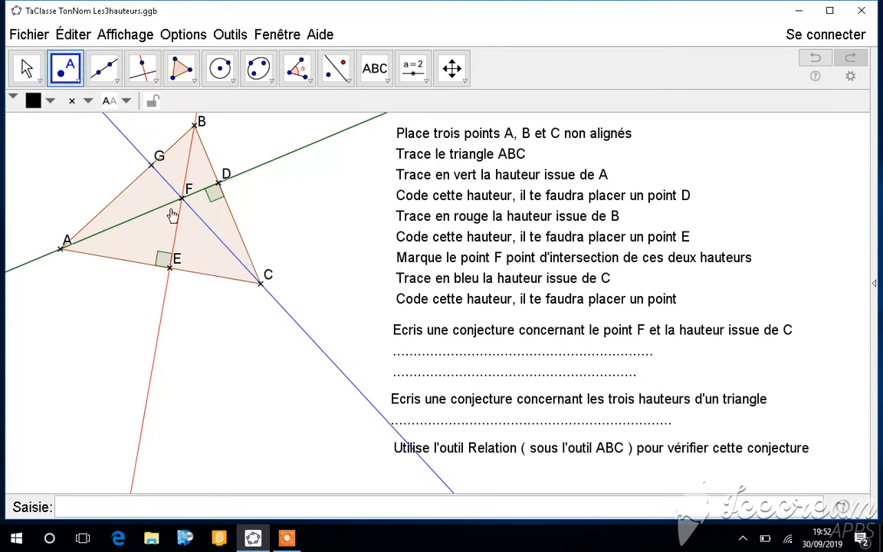
# Mark angle AGC between side AB and the blue altitude, and hide the angle's label
pyautogui.click(295, 77)
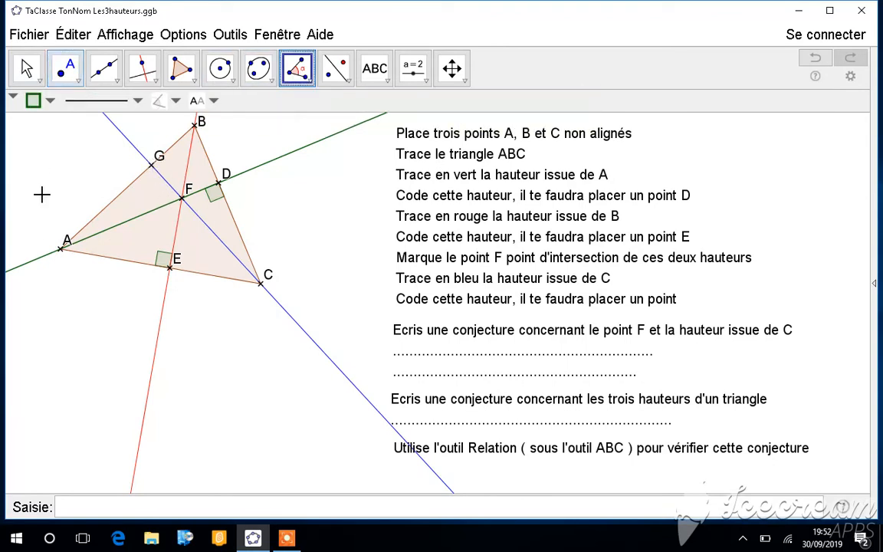
pyautogui.click(61, 253)
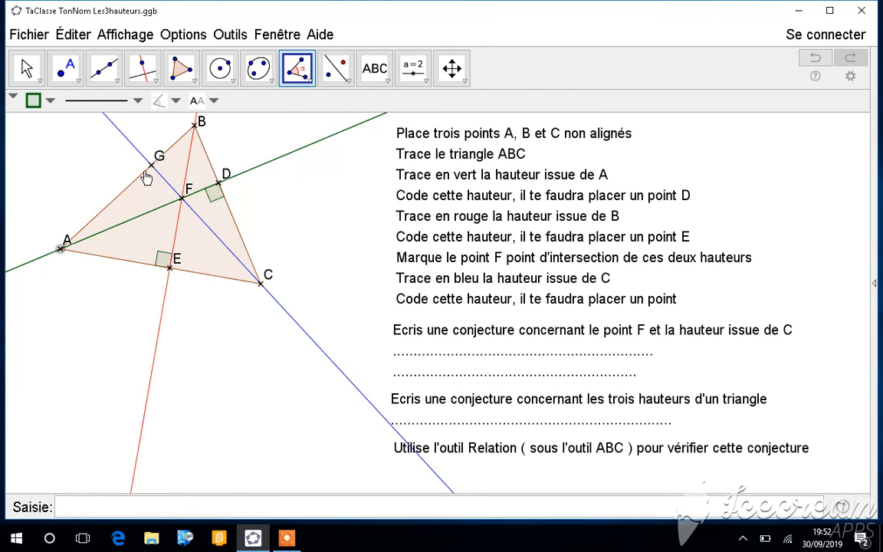
pyautogui.click(151, 165)
pyautogui.click(259, 284)
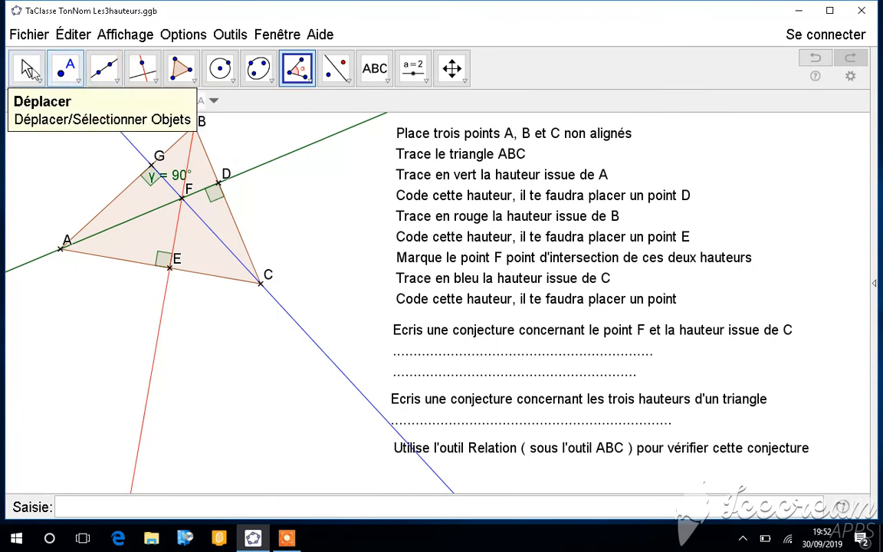
pyautogui.rightClick(152, 170)
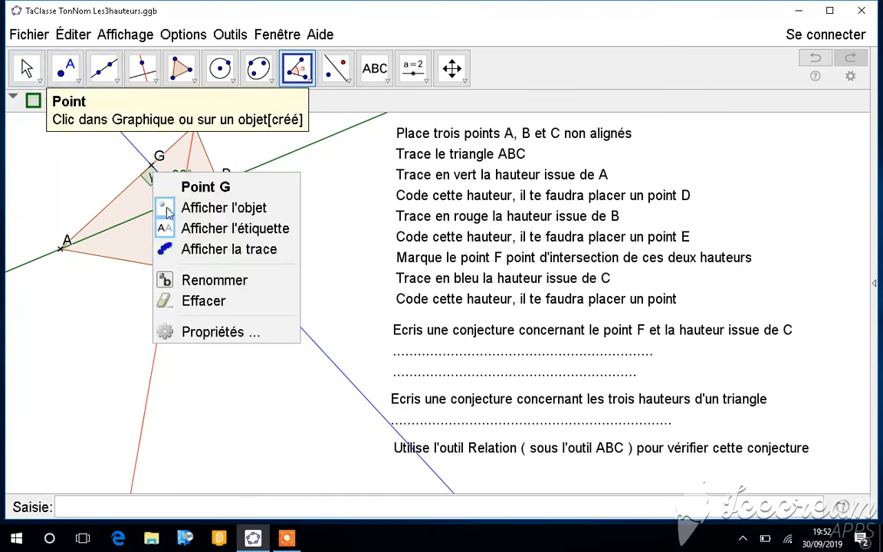
pyautogui.click(193, 237)
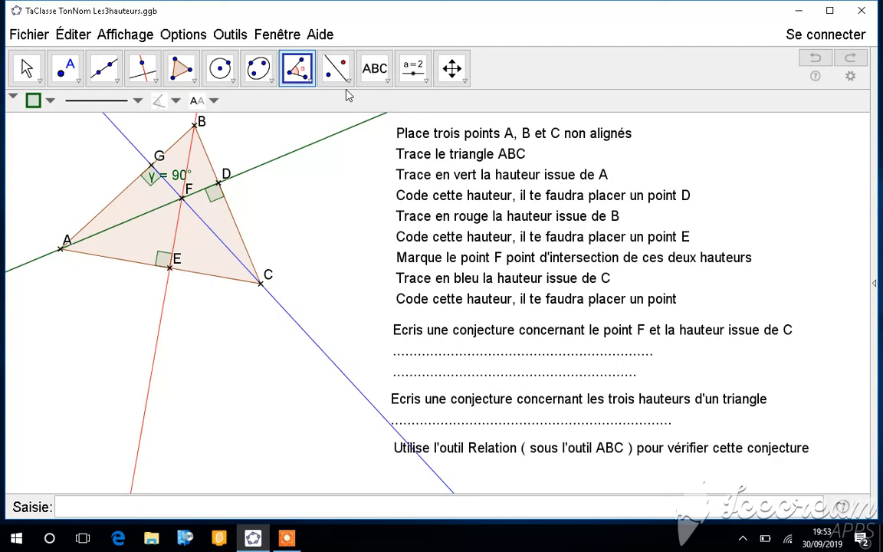
pyautogui.click(26, 69)
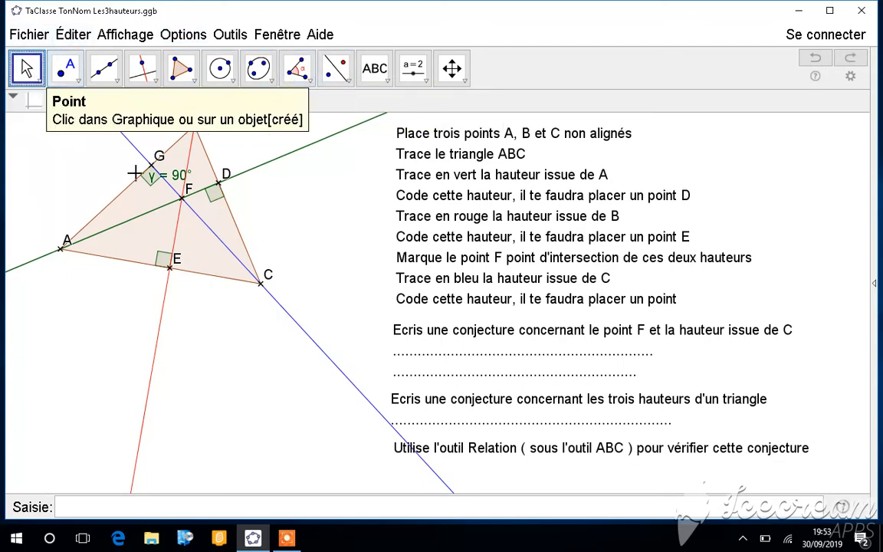
pyautogui.rightClick(148, 179)
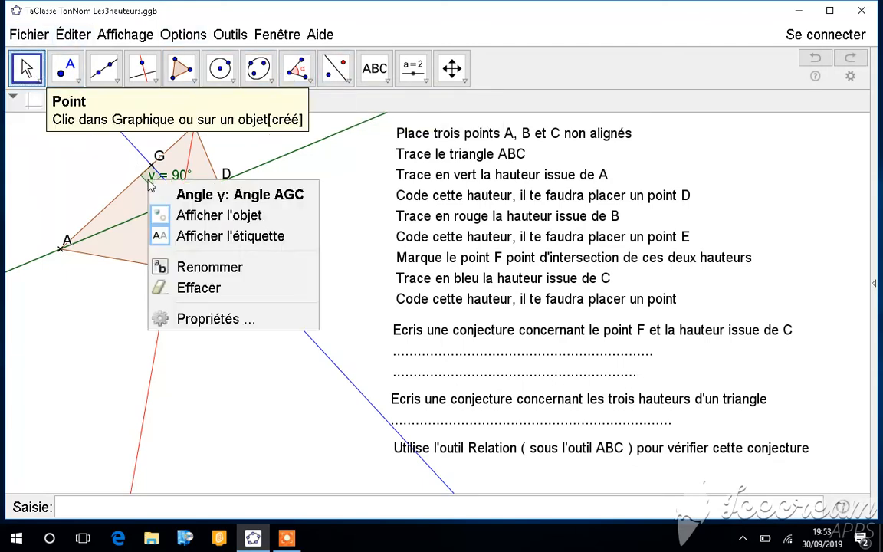
pyautogui.click(217, 241)
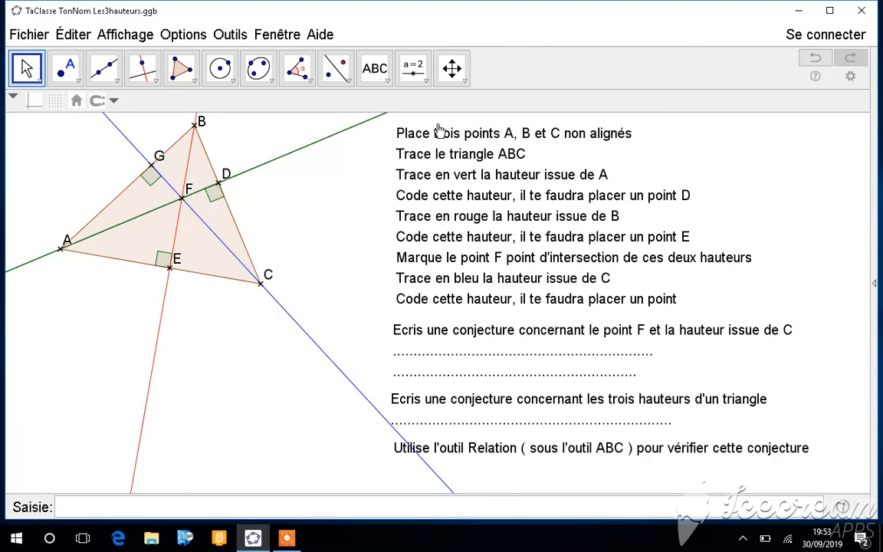
# Check with the Relation tool whether point F lies on the blue altitude from C, and close the result
pyautogui.click(426, 80)
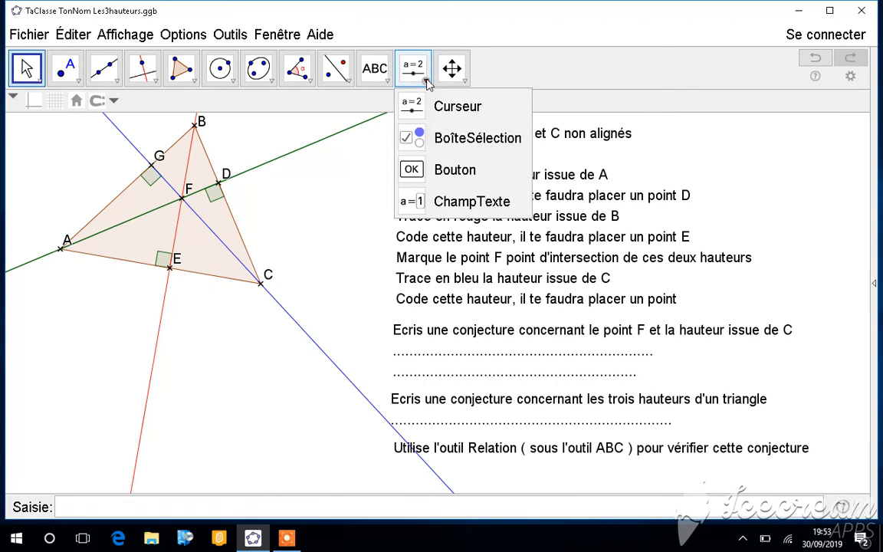
pyautogui.click(387, 81)
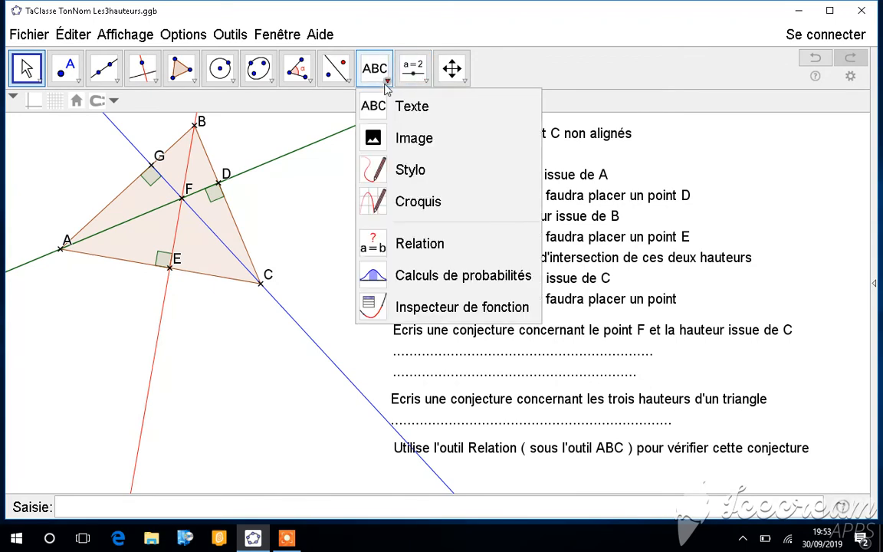
pyautogui.click(404, 242)
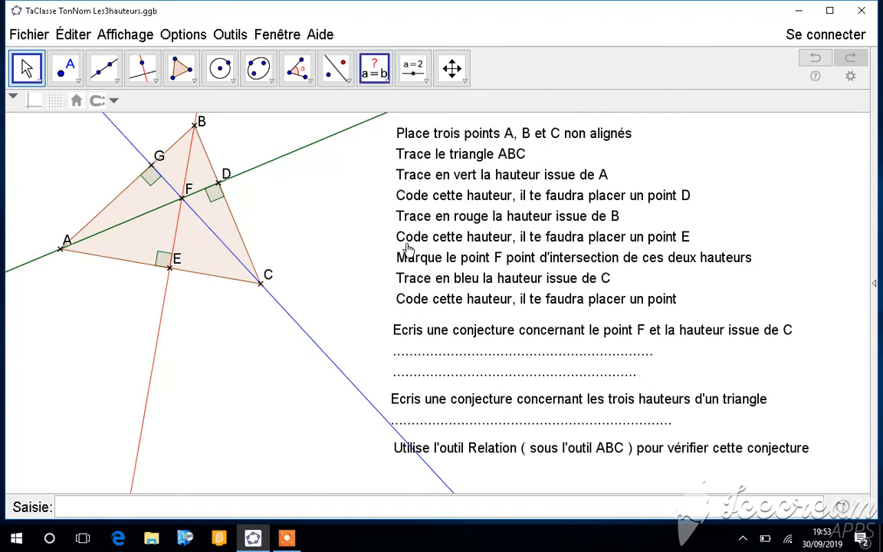
pyautogui.click(182, 198)
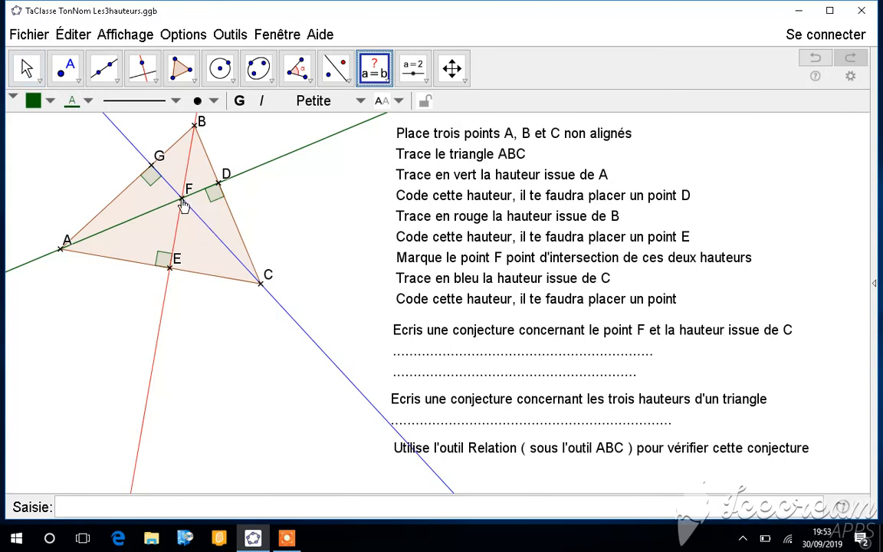
pyautogui.click(301, 329)
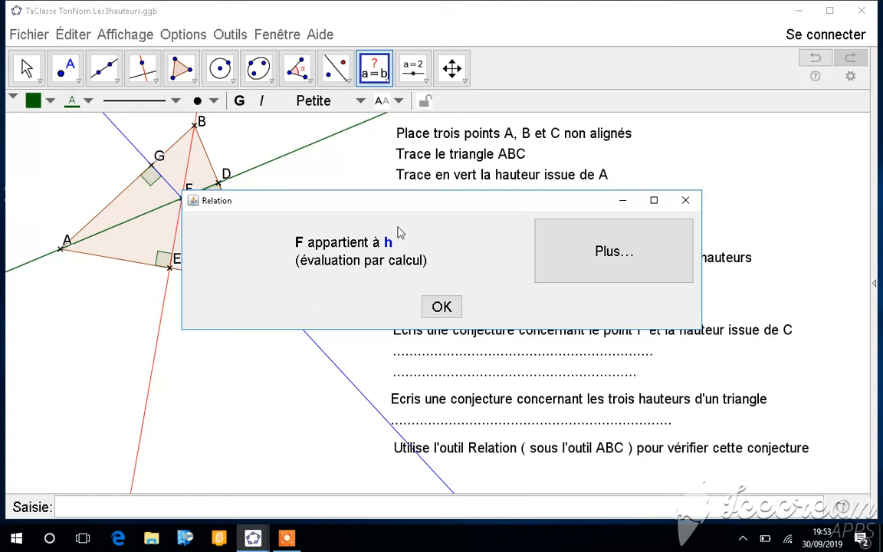
pyautogui.click(444, 308)
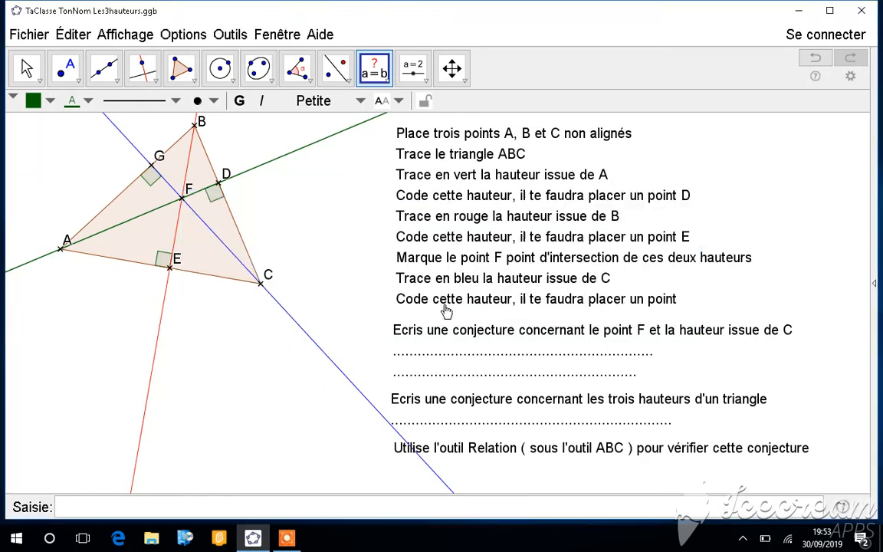
# Show the Algebra view and switch line h off and back on to identify which altitude it is
pyautogui.click(127, 37)
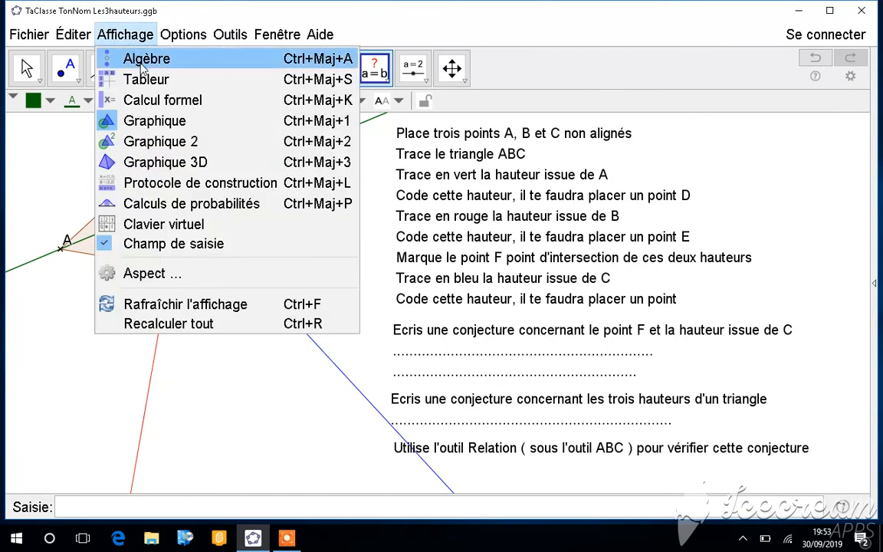
pyautogui.click(134, 59)
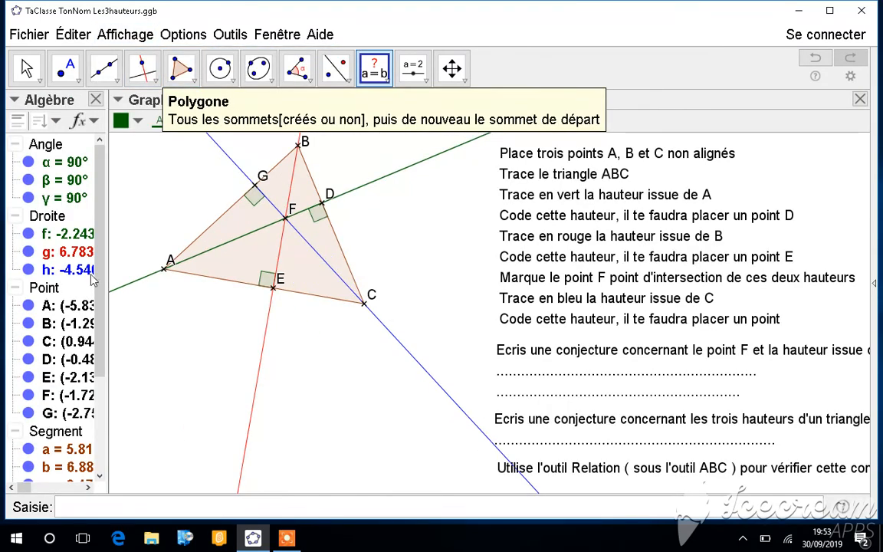
pyautogui.click(29, 270)
pyautogui.click(29, 271)
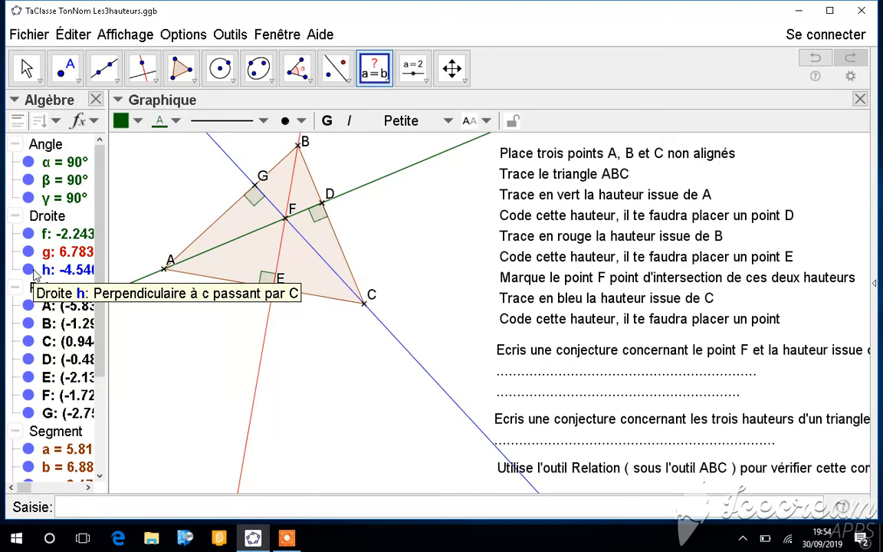
pyautogui.click(288, 539)
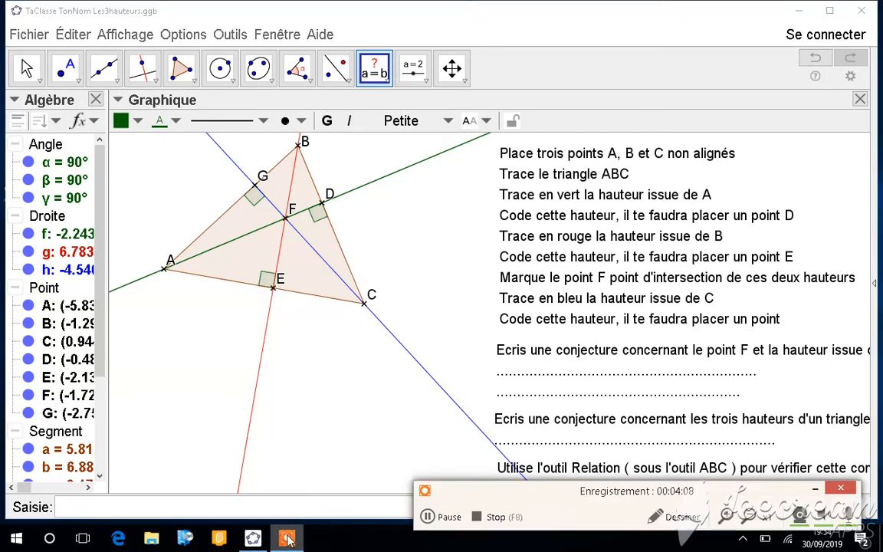